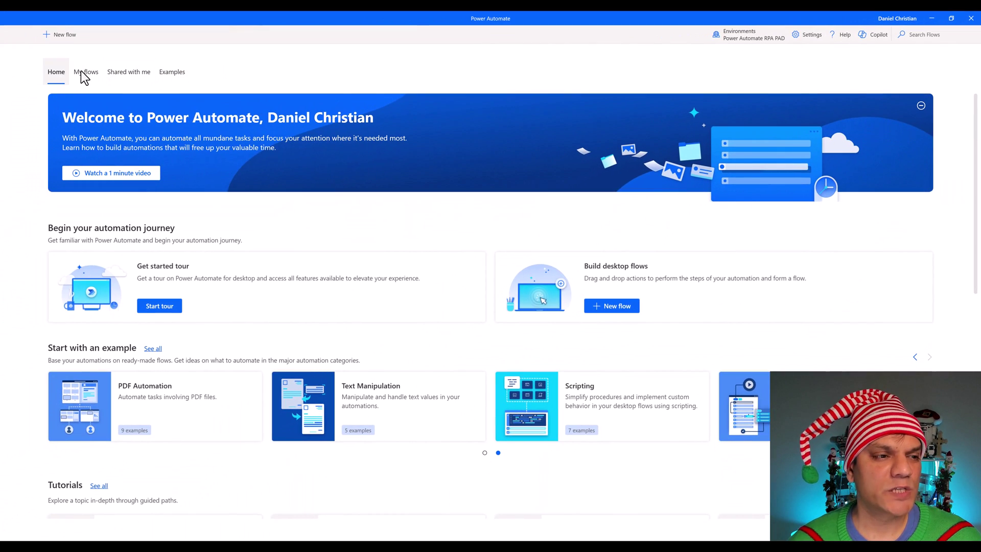
Look through Shared with me and My flows, return to Home, and open the Help menu.
{"action": "left_click", "coordinate": [146, 72]}
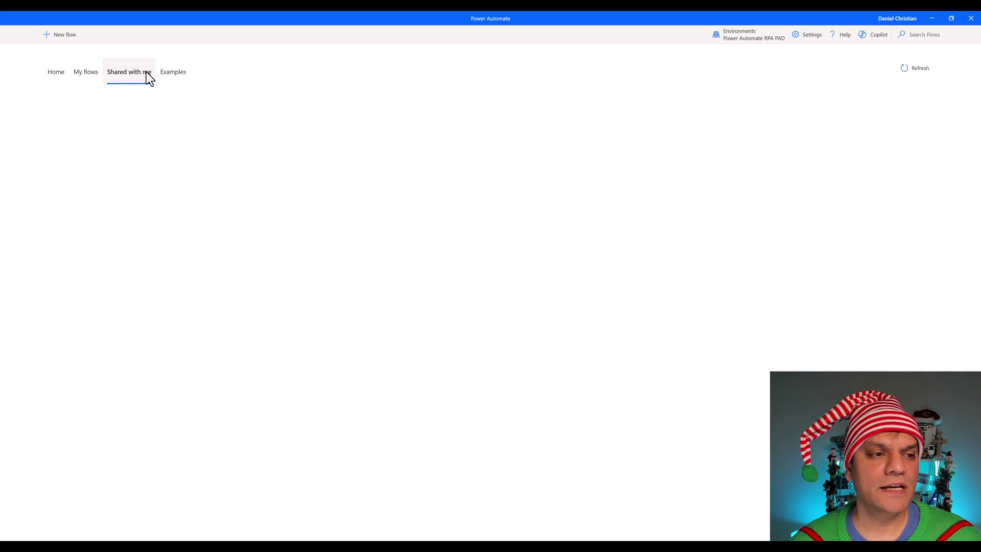
{"action": "left_click", "coordinate": [93, 75]}
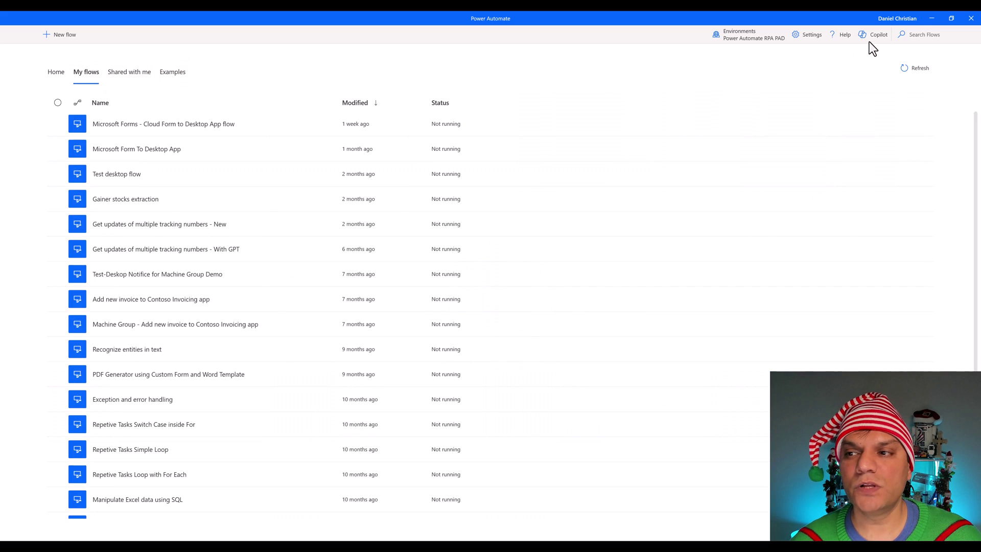
{"action": "left_click", "coordinate": [48, 77]}
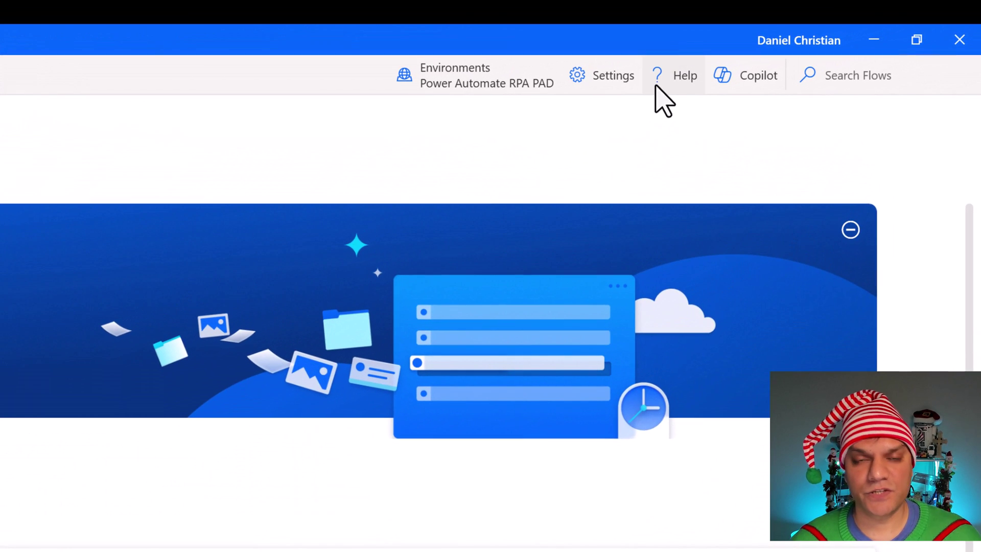
{"action": "left_click", "coordinate": [656, 87]}
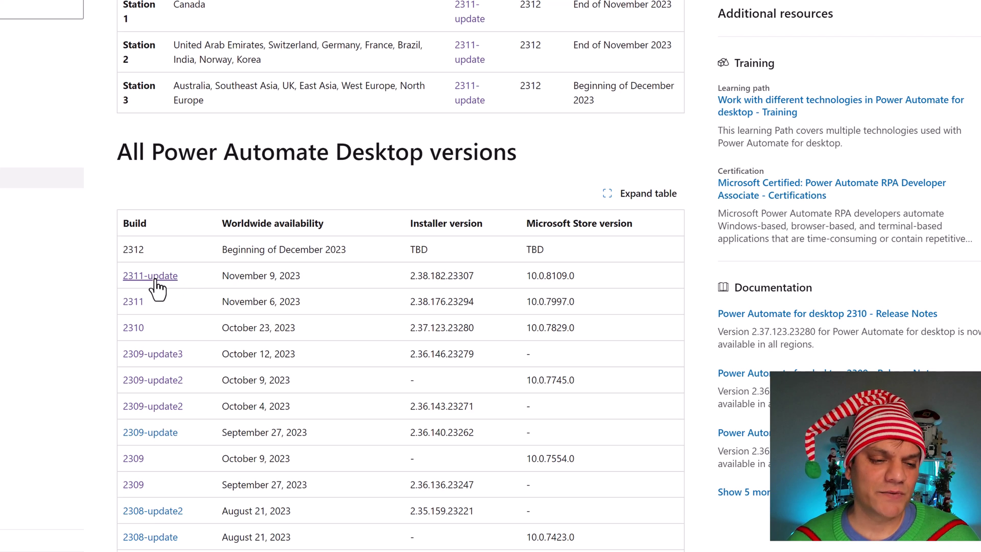
Read the Build 2311-update release notes, then return to Power Automate's version 2.38.182.23307 info.
{"action": "left_click", "coordinate": [155, 279]}
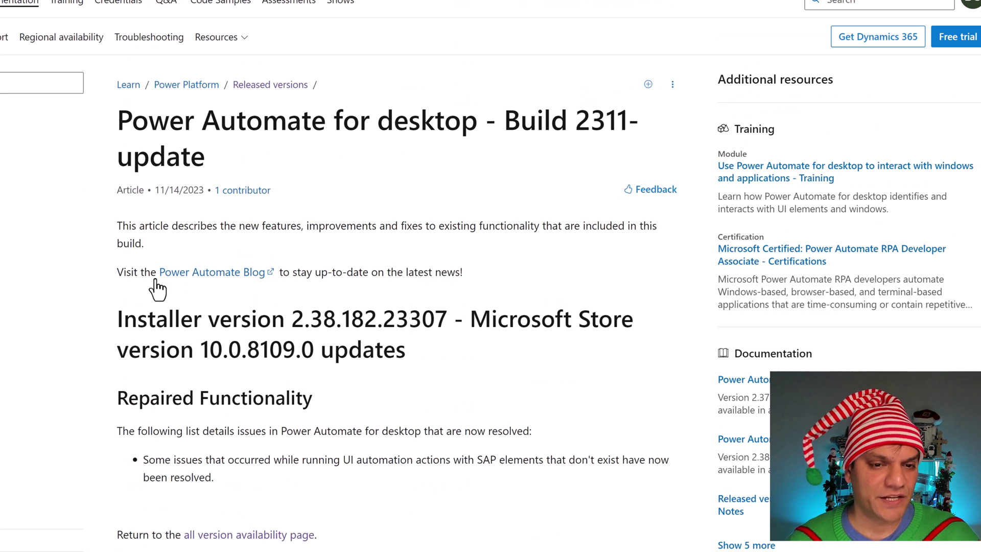
{"action": "scroll", "coordinate": [95, 343], "scroll_direction": "down", "scroll_amount": 2}
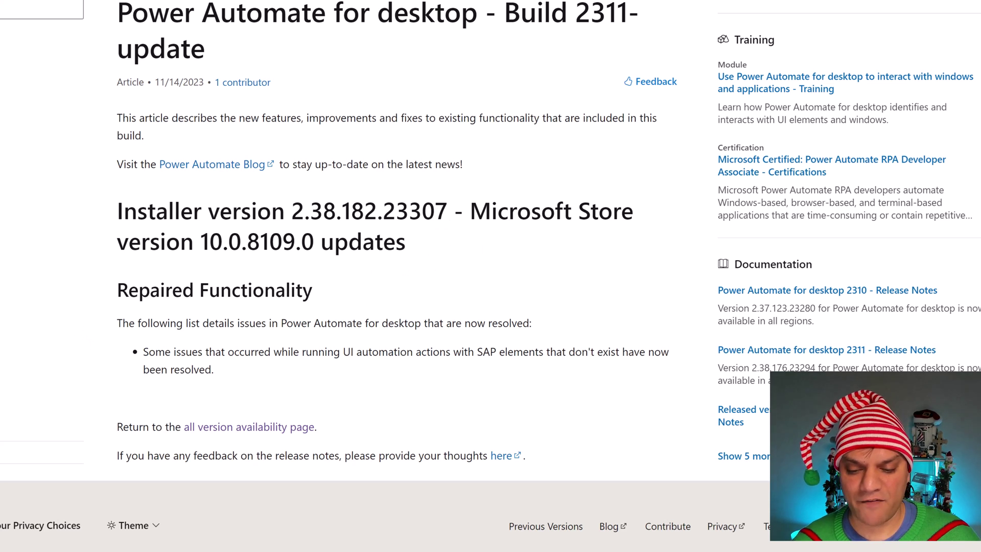
{"action": "left_click", "coordinate": [539, 485]}
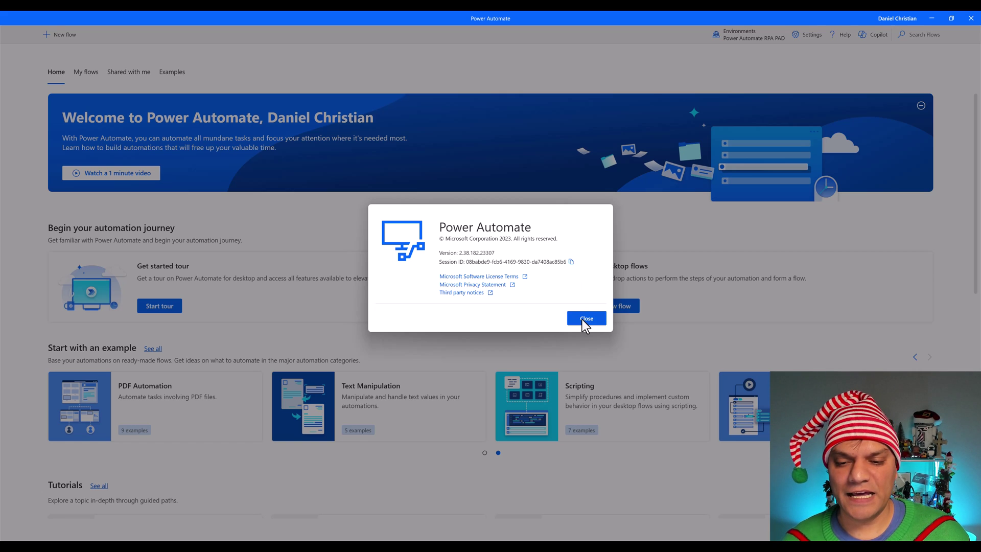
Close the About dialog and take Chrome back to the Released versions table.
{"action": "left_click", "coordinate": [586, 318]}
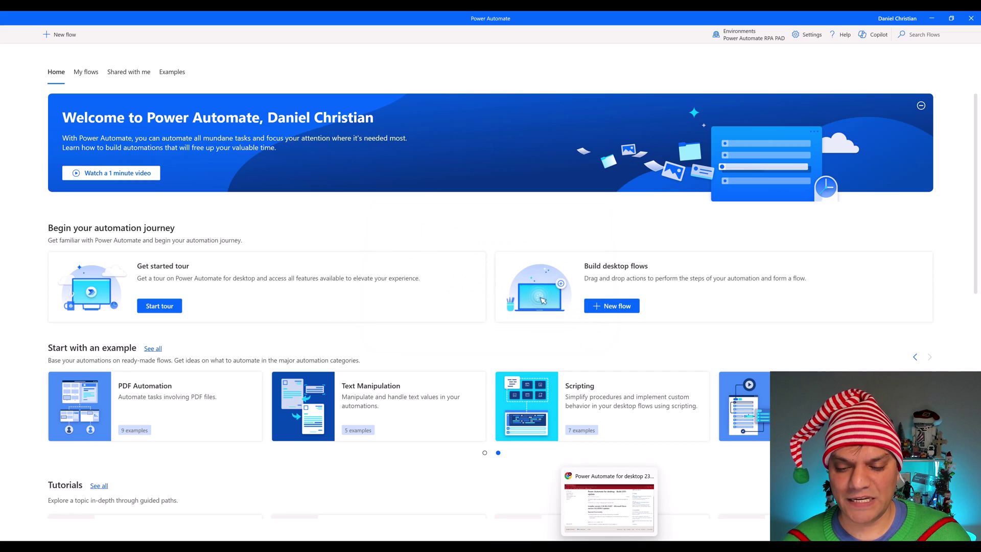
{"action": "left_click", "coordinate": [598, 524]}
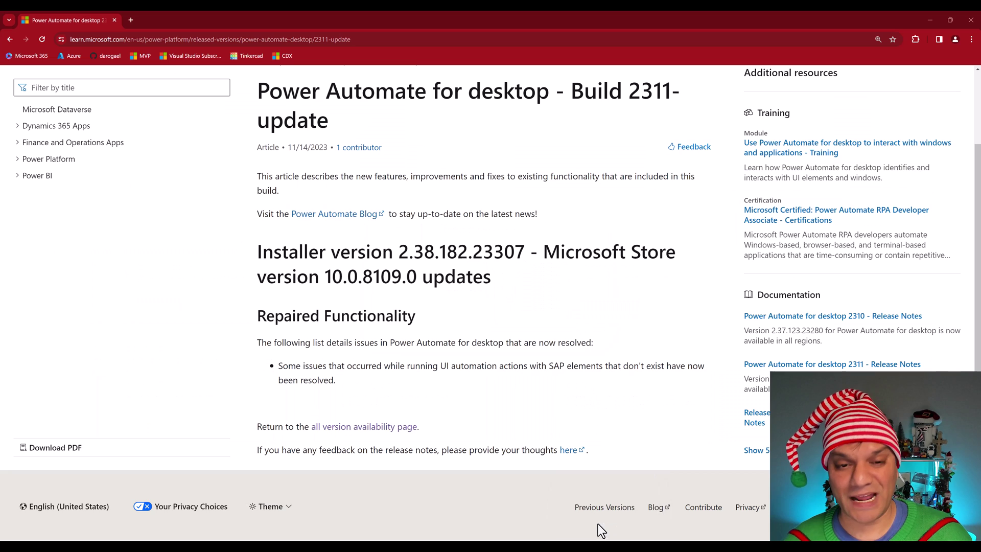
{"action": "left_click", "coordinate": [9, 39]}
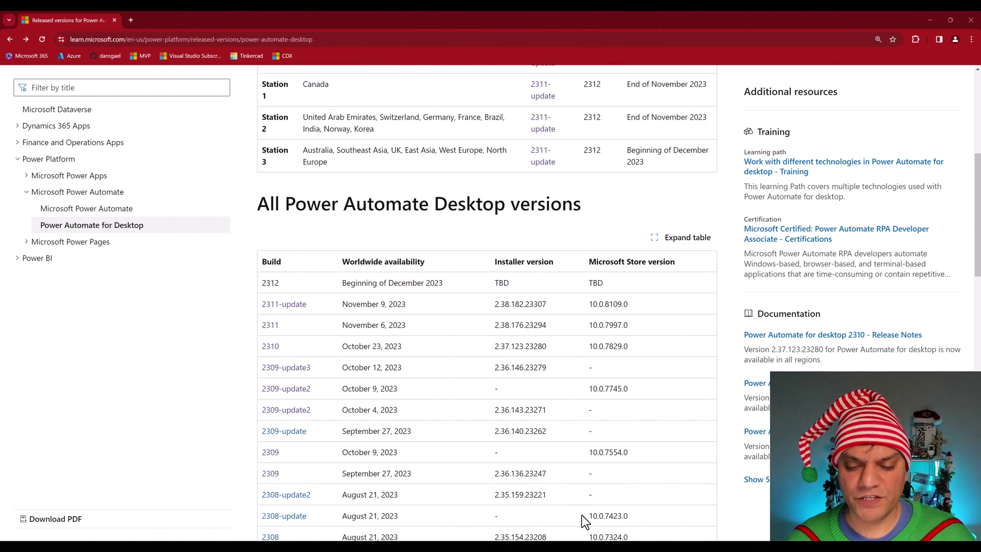
Bring Power Automate for desktop to the front and open the Copilot pane.
{"action": "mouse_move", "coordinate": [590, 547]}
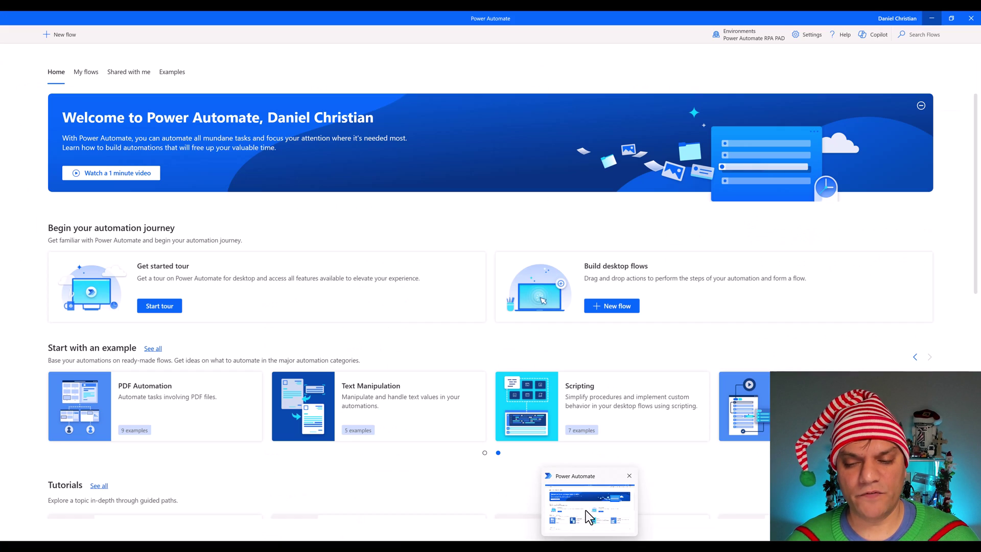
{"action": "left_click", "coordinate": [585, 510]}
{"action": "left_click", "coordinate": [869, 36]}
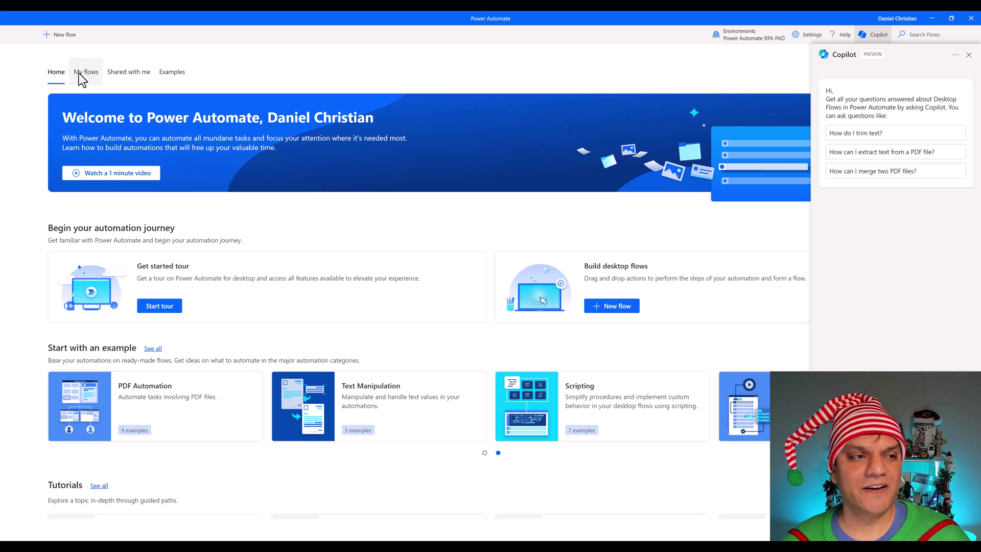
Browse My flows, Shared with me and Examples, then return to Home.
{"action": "left_click", "coordinate": [96, 75]}
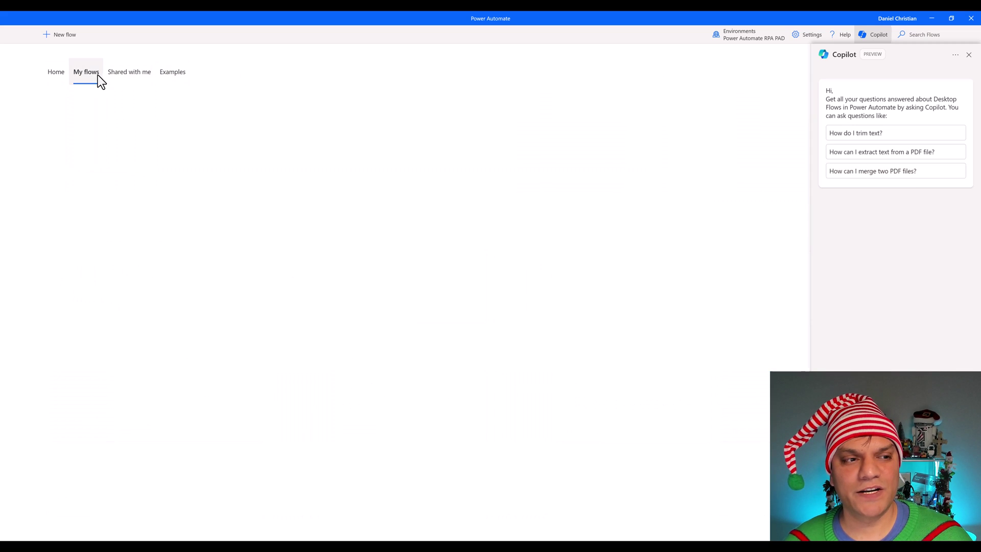
{"action": "left_click", "coordinate": [126, 75]}
{"action": "left_click", "coordinate": [159, 75]}
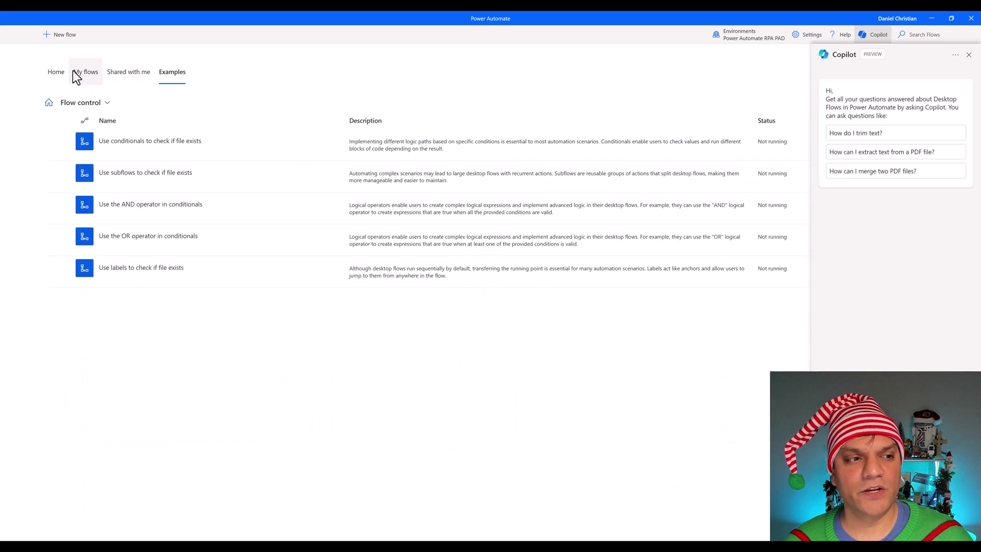
{"action": "left_click", "coordinate": [57, 76]}
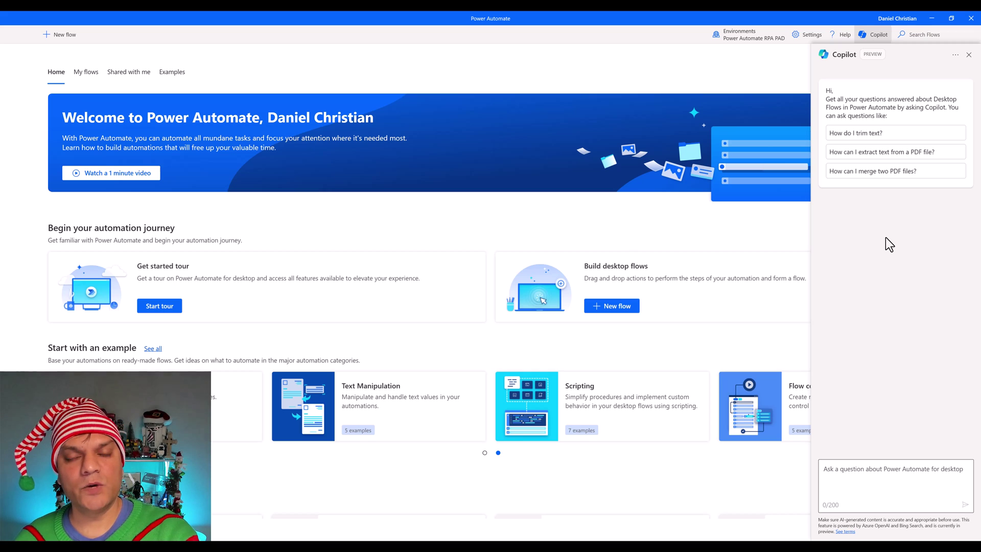
Ask Copilot the suggested question 'How do I trim text?'.
{"action": "left_click", "coordinate": [875, 137]}
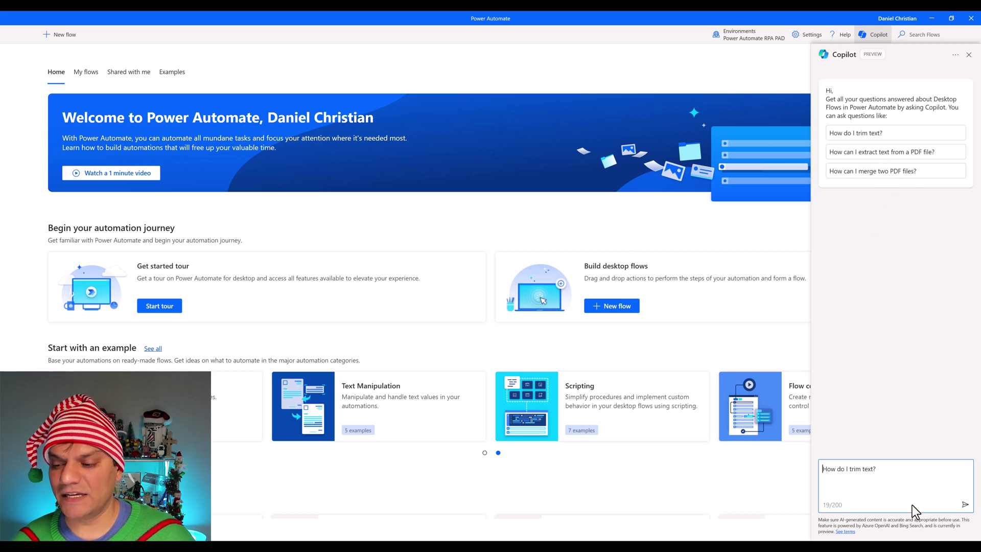
{"action": "left_click", "coordinate": [964, 506]}
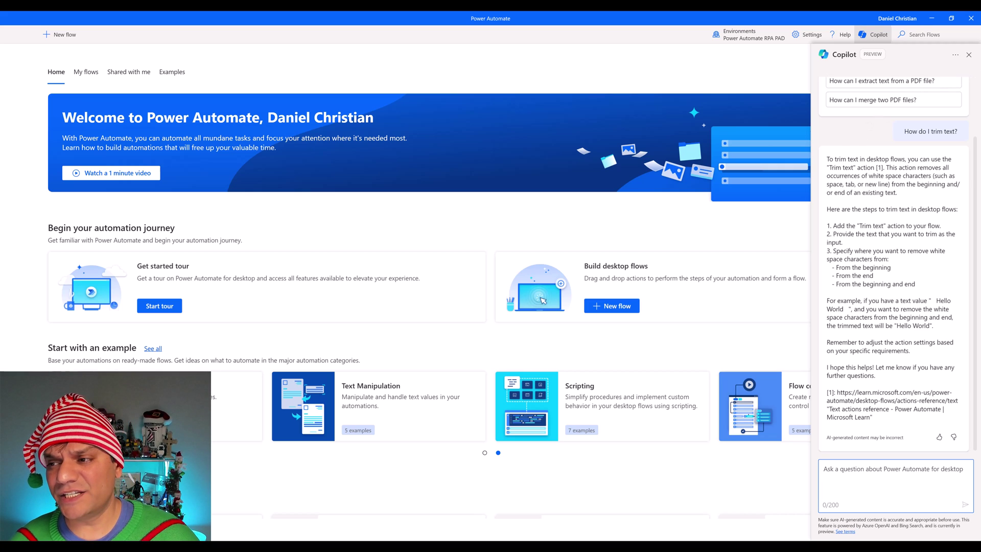
Close Copilot and create a new desktop flow named 'Test desktop flow'.
{"action": "left_click", "coordinate": [969, 55]}
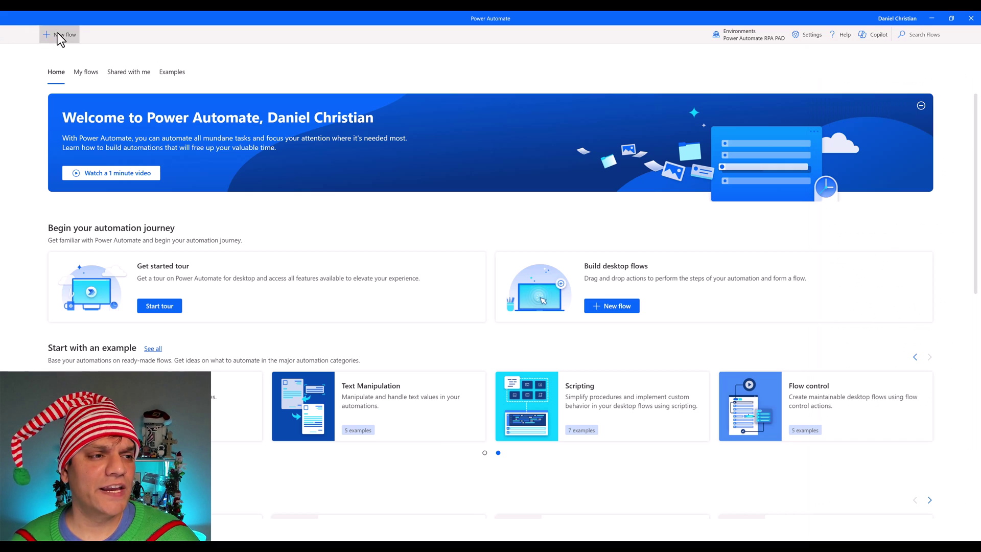
{"action": "key", "text": "ctrl+n"}
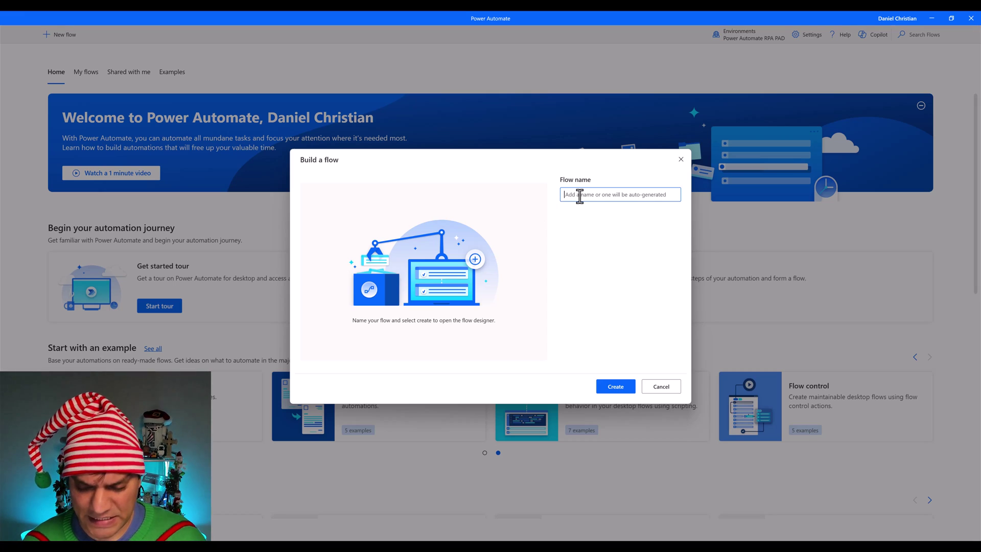
{"action": "type", "text": "Test desktop flow"}
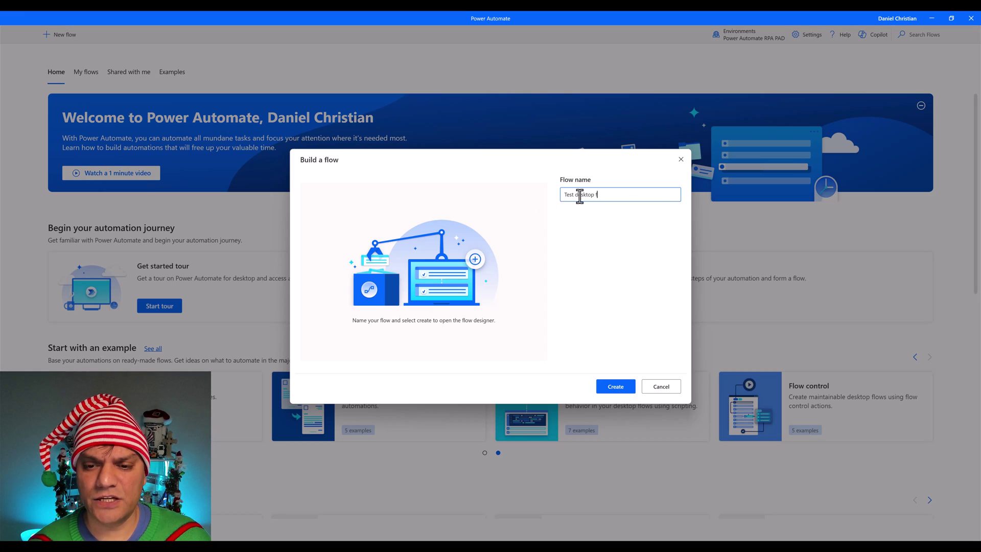
{"action": "left_click", "coordinate": [608, 387]}
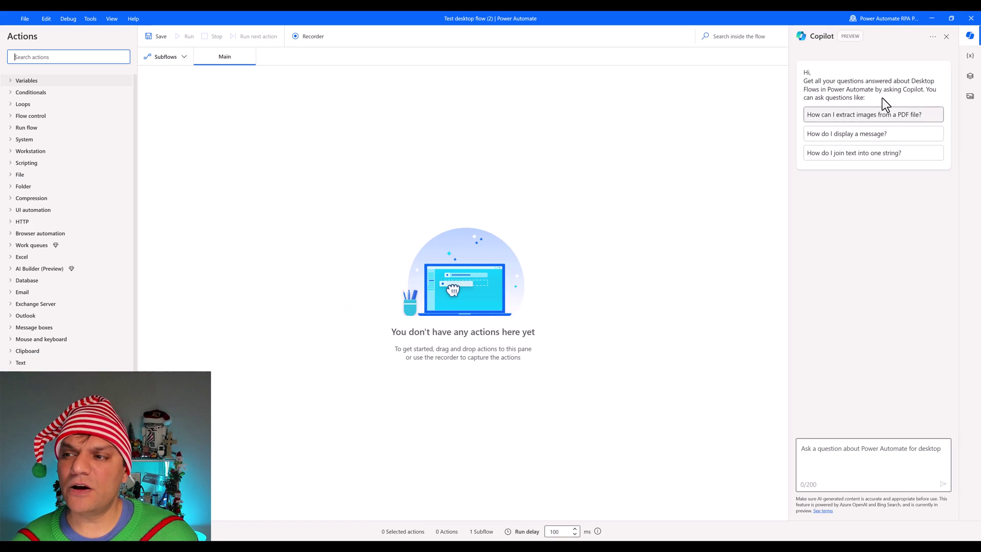
Reopen the Copilot pane and ask it how to add an action that opens a browser.
{"action": "left_click", "coordinate": [948, 38]}
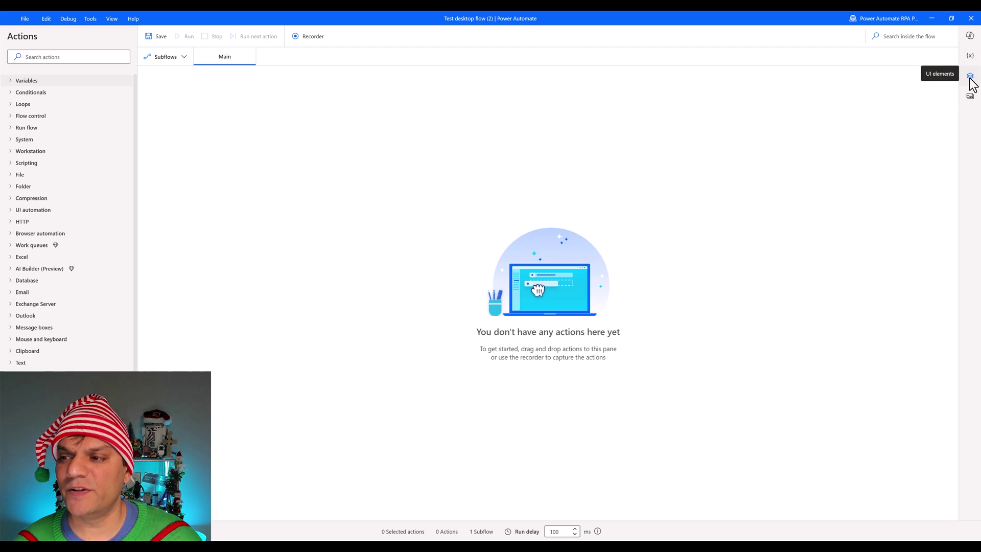
{"action": "left_click", "coordinate": [969, 36]}
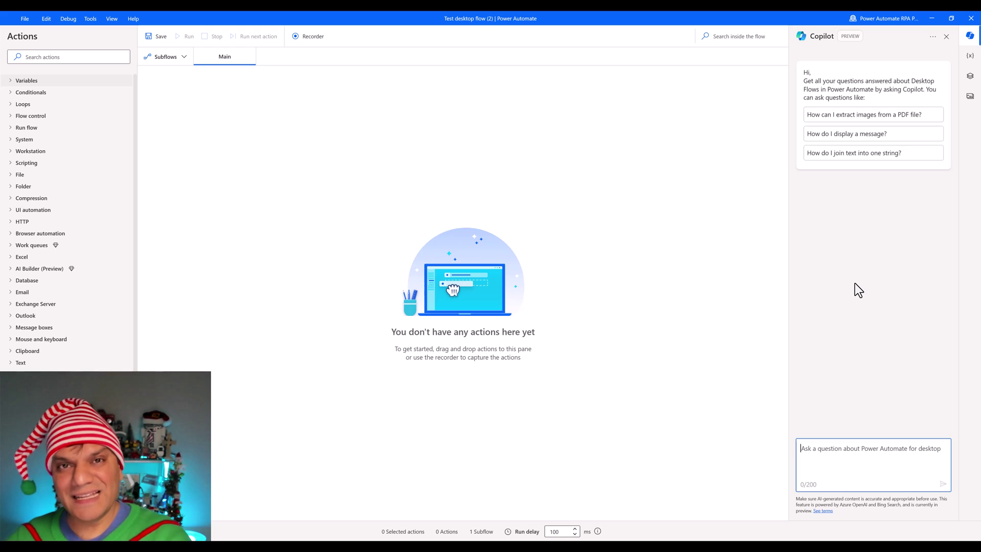
{"action": "type", "text": "How do I add an action to open a browser?"}
{"action": "left_click", "coordinate": [942, 485]}
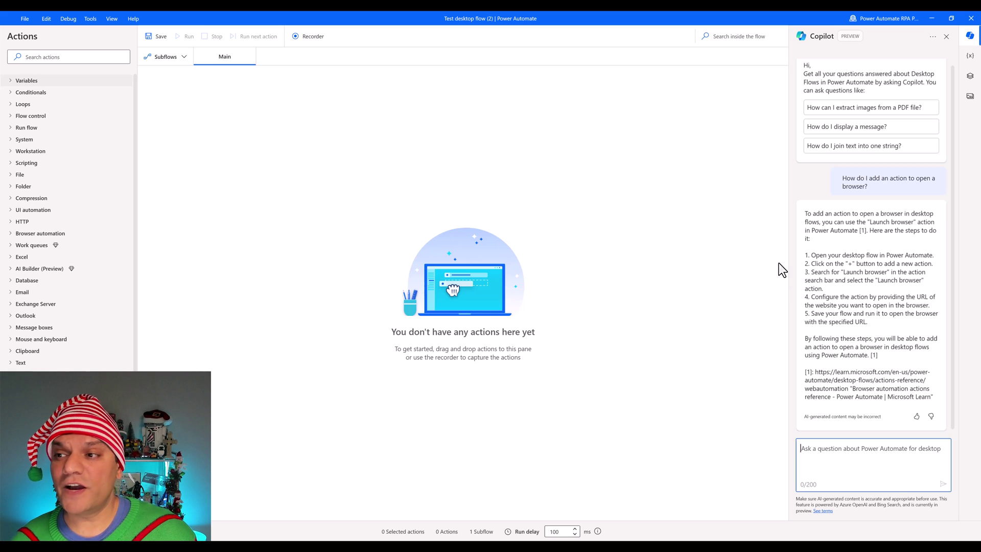
Close the empty test flow and edit 'Get updates of multiple tracking numbers - New'.
{"action": "left_click", "coordinate": [970, 19]}
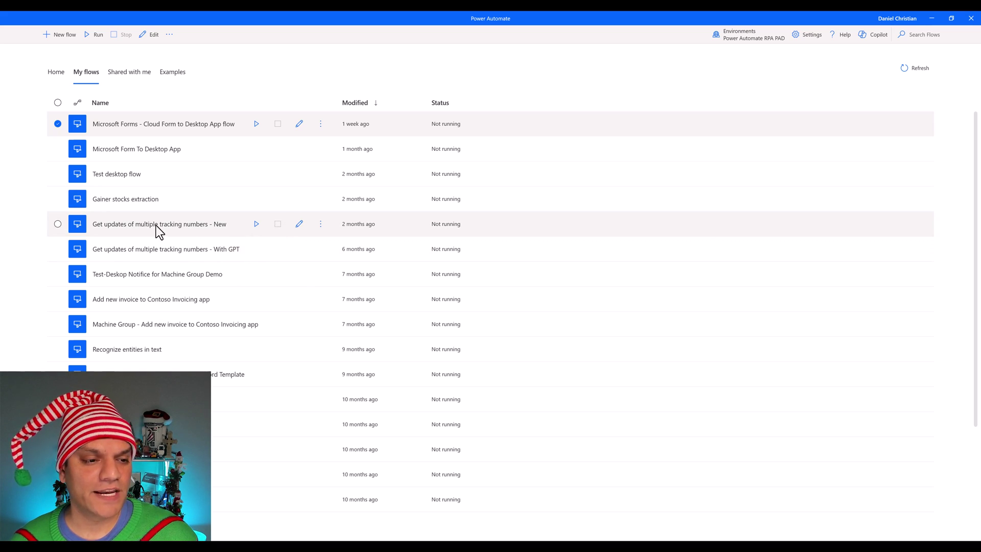
{"action": "left_click", "coordinate": [299, 225]}
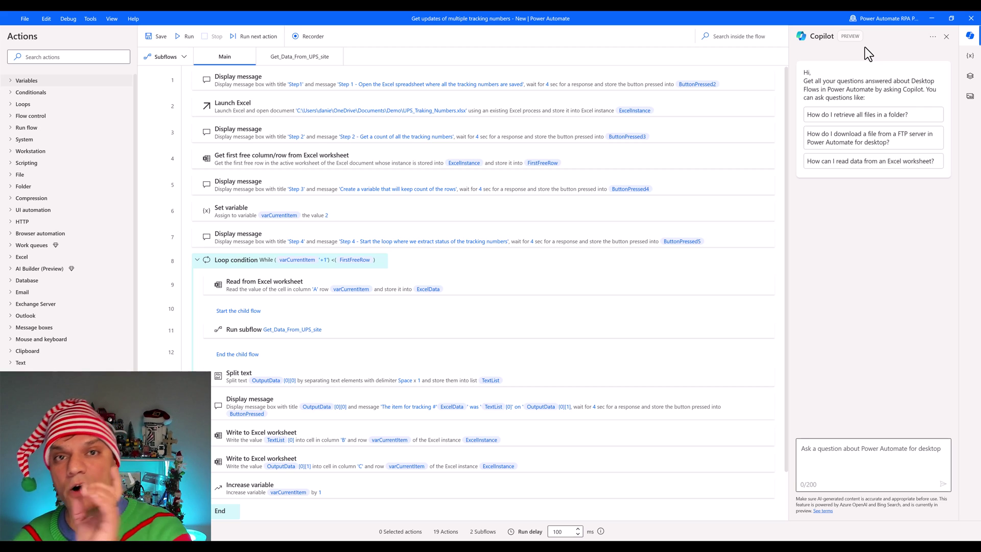
Paste the browser-opening question into Copilot beside the tracking-numbers flow and send it.
{"action": "left_click", "coordinate": [869, 453]}
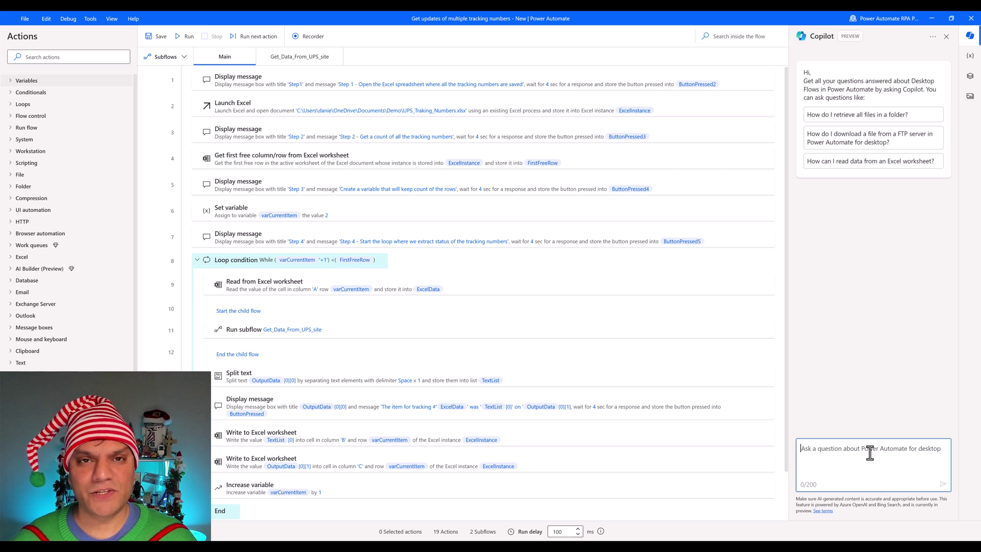
{"action": "type", "text": "How do I add an action to open a browser?"}
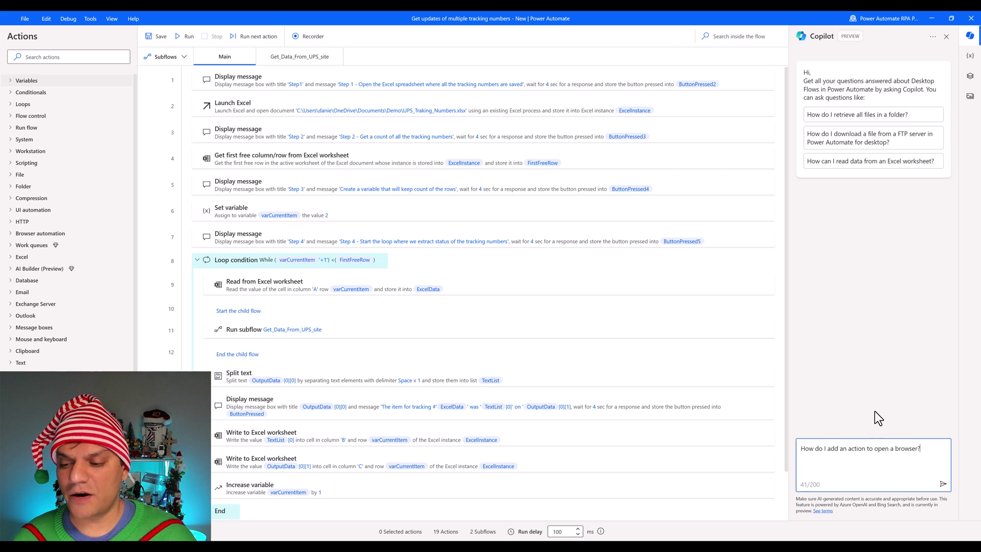
{"action": "left_click", "coordinate": [941, 485]}
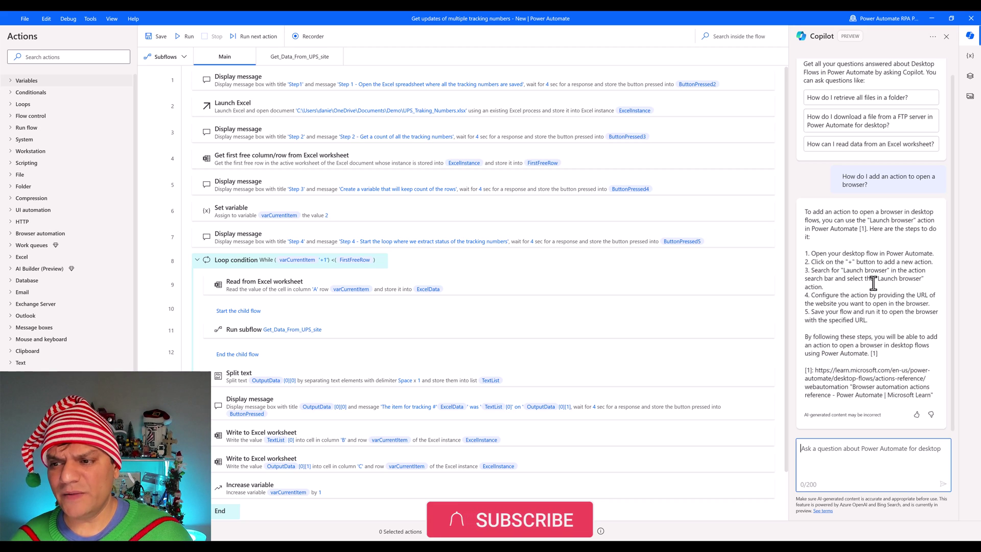
Start a new Copilot conversation from the chat options menu.
{"action": "left_click", "coordinate": [931, 39]}
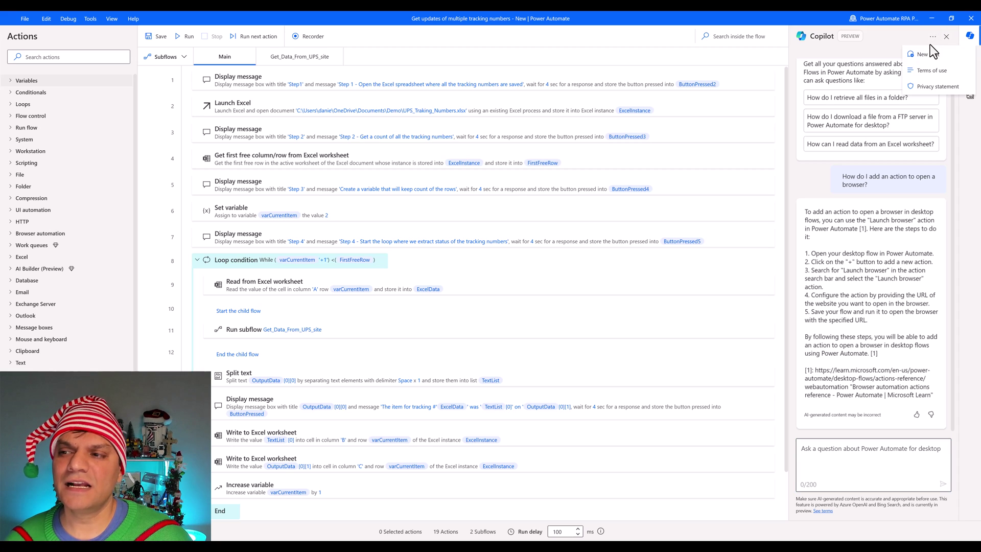
{"action": "left_click", "coordinate": [927, 54]}
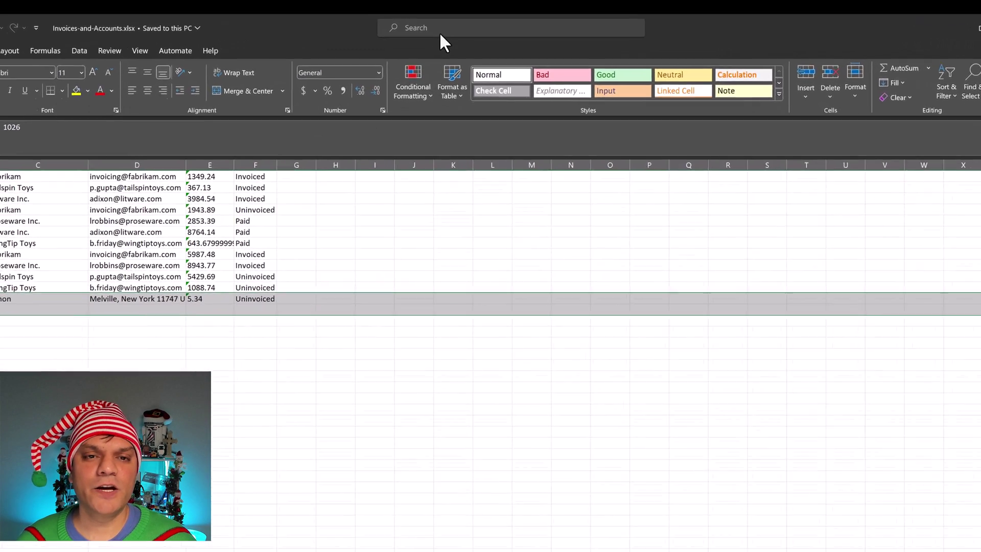
Search Excel help for extracting a column's last row and open the TEXTSPLIT function article.
{"action": "left_click", "coordinate": [441, 23]}
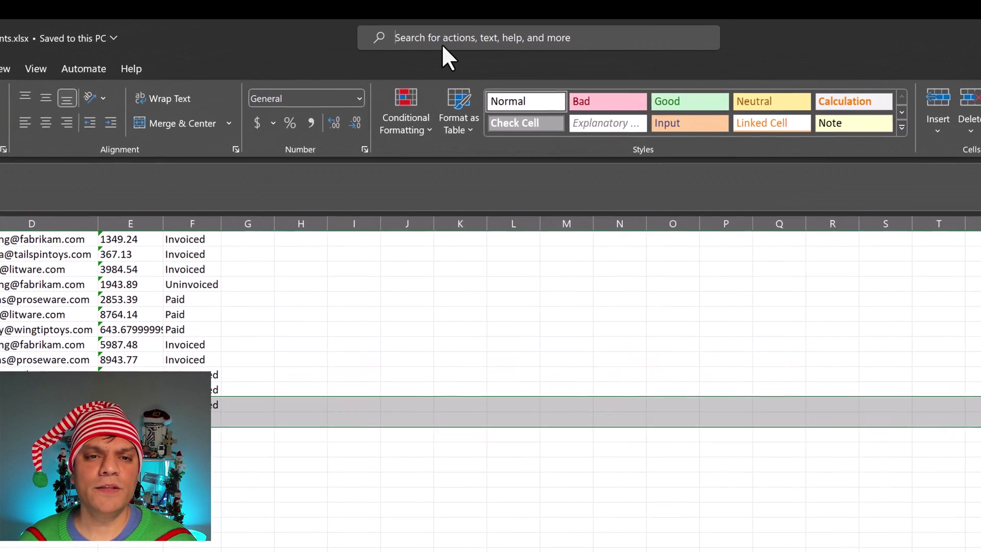
{"action": "type", "text": "Formula to extract last row from a column"}
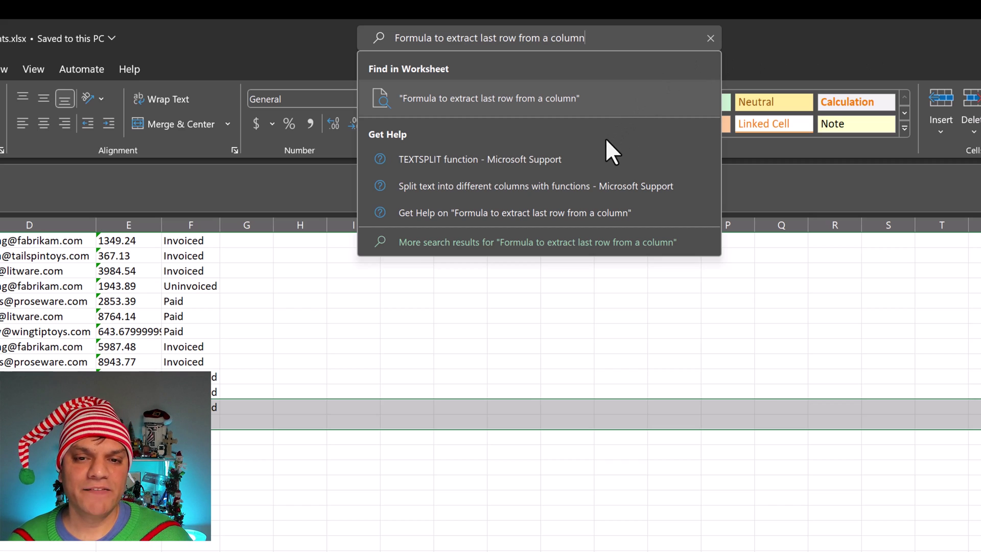
{"action": "left_click", "coordinate": [574, 160]}
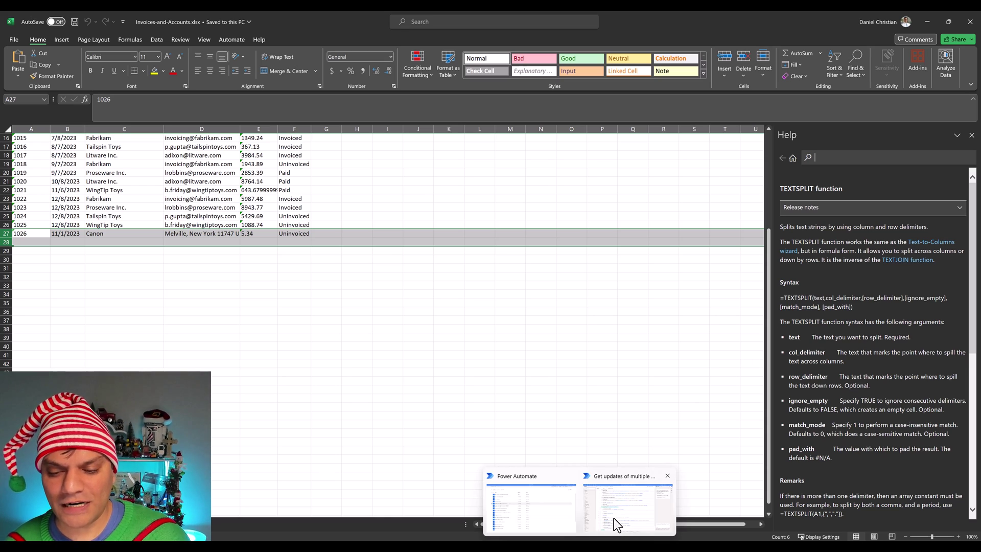
Bring the 'Get updates of multiple tracking numbers - New' flow window back to the front.
{"action": "left_click", "coordinate": [614, 518]}
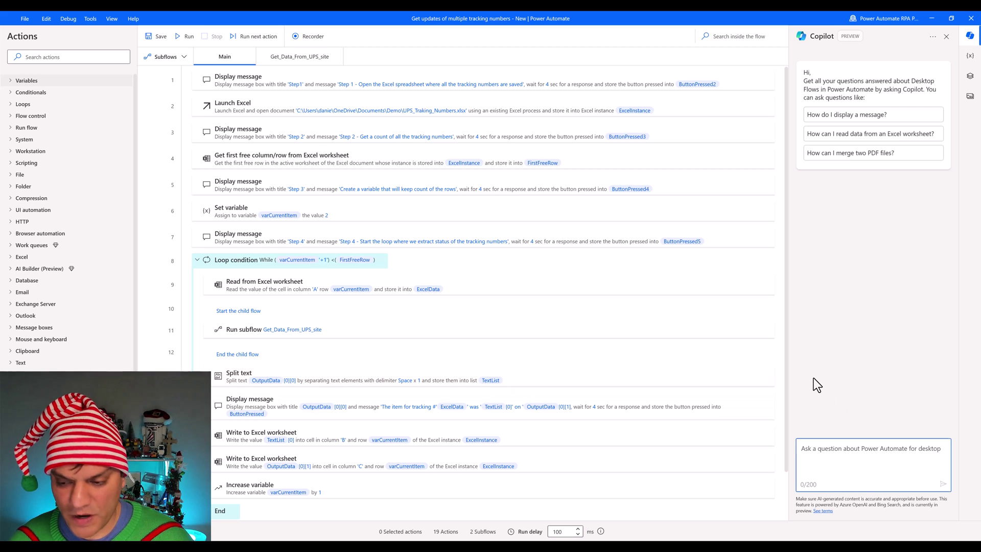
Ask the desktop Copilot how to extract the last row from the TextList variable.
{"action": "type", "text": "Have a variable name TextList. How do I extract the last row from this variable?"}
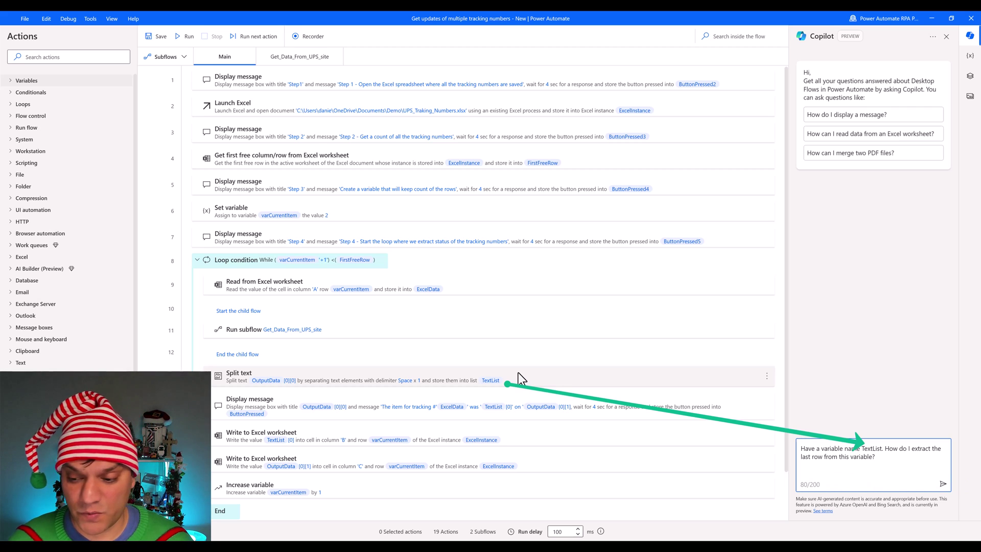
{"action": "left_click", "coordinate": [943, 484]}
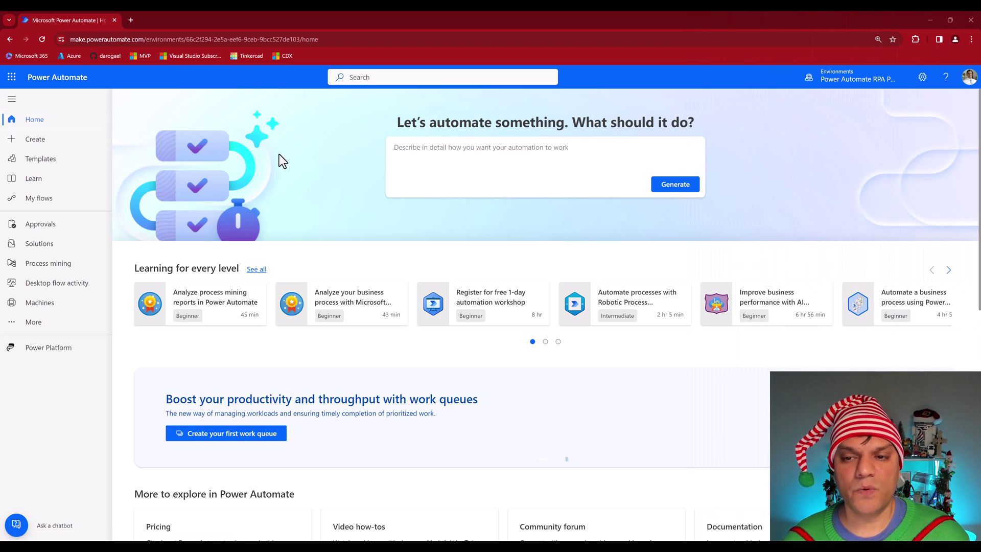
Describe the Planner task-deletion automation to Copilot and create the suggested button-triggered flow.
{"action": "left_click", "coordinate": [427, 160]}
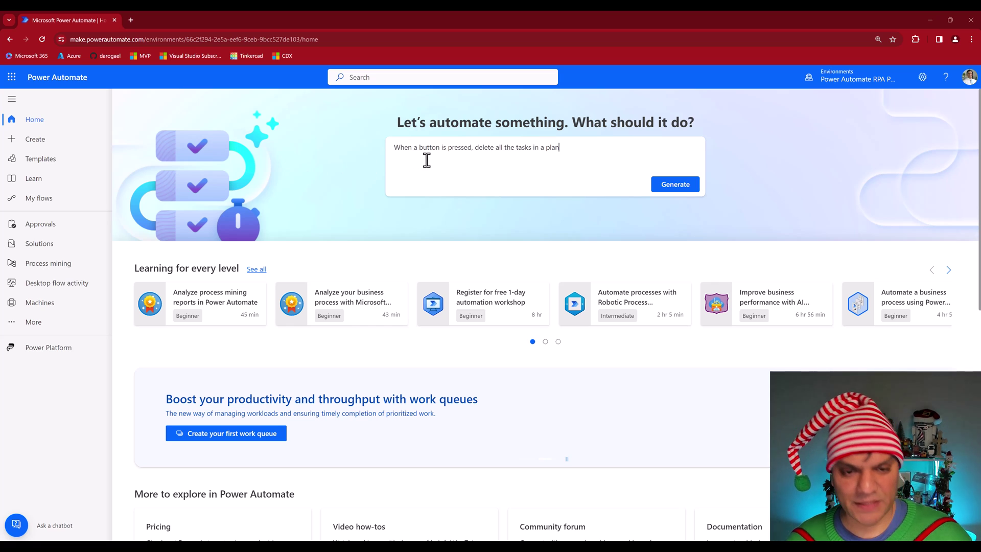
{"action": "type", "text": "When a button is pressed, delete all the tasks in a plan"}
{"action": "left_click", "coordinate": [687, 183]}
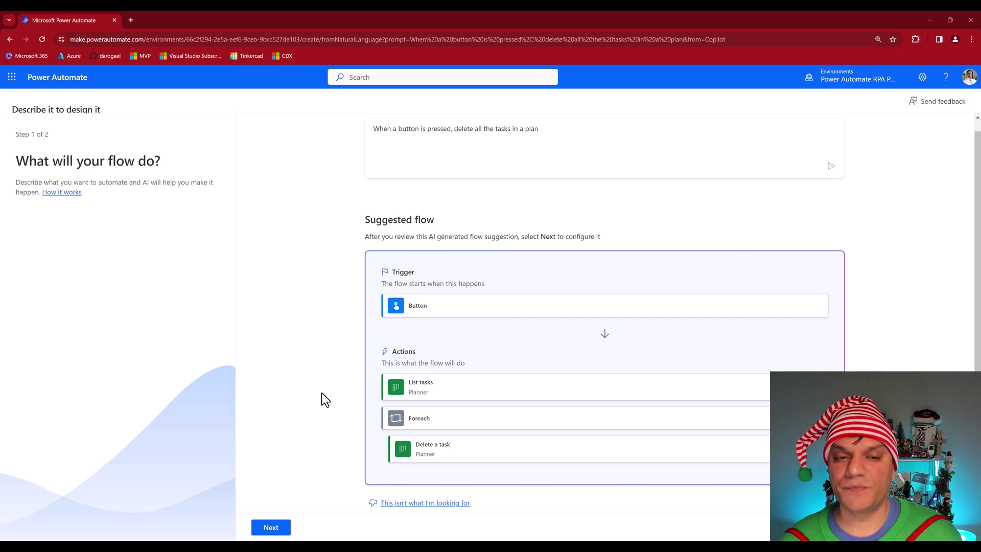
{"action": "left_click", "coordinate": [271, 526]}
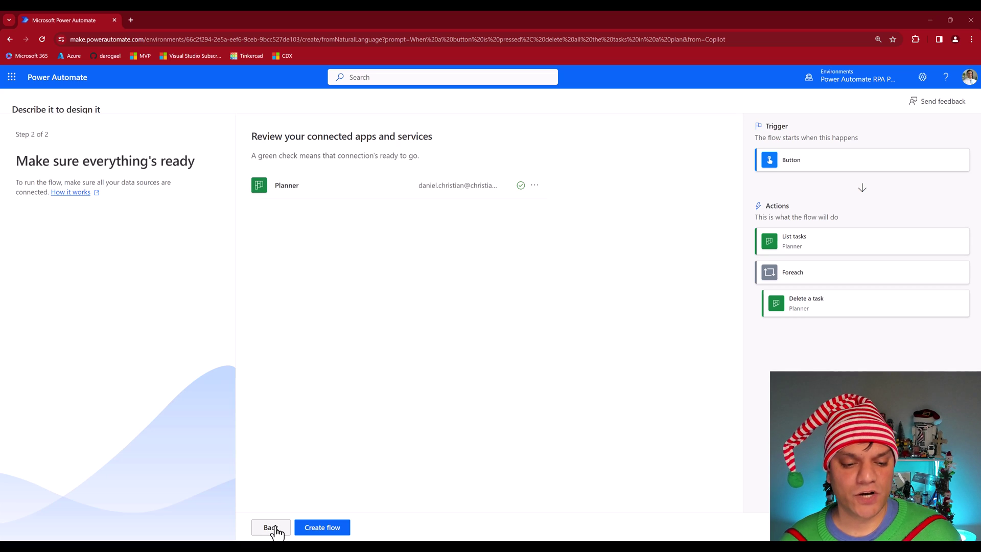
{"action": "left_click", "coordinate": [310, 531]}
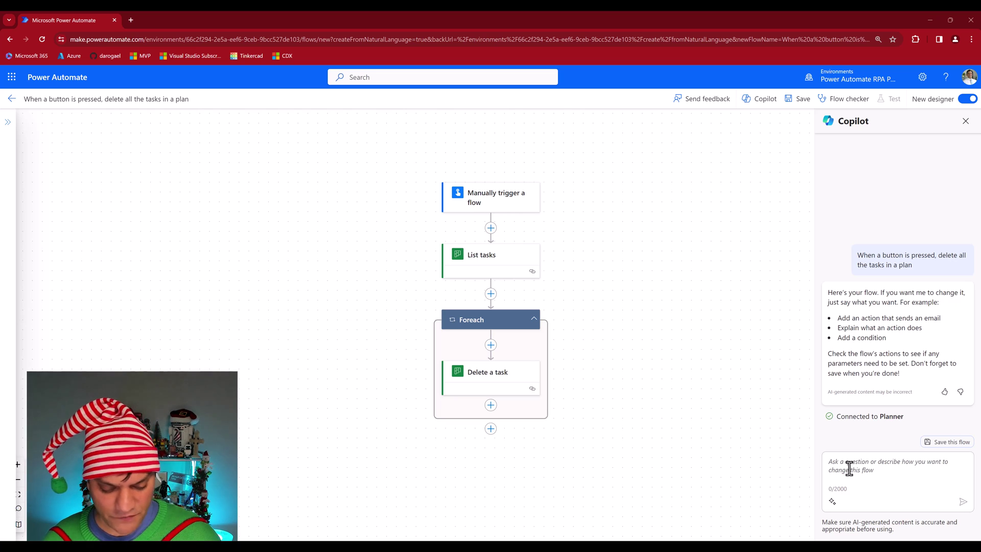
Ask Copilot to add an action that sends an email after the Foreach loop.
{"action": "type", "text": "Add an action that sends an email"}
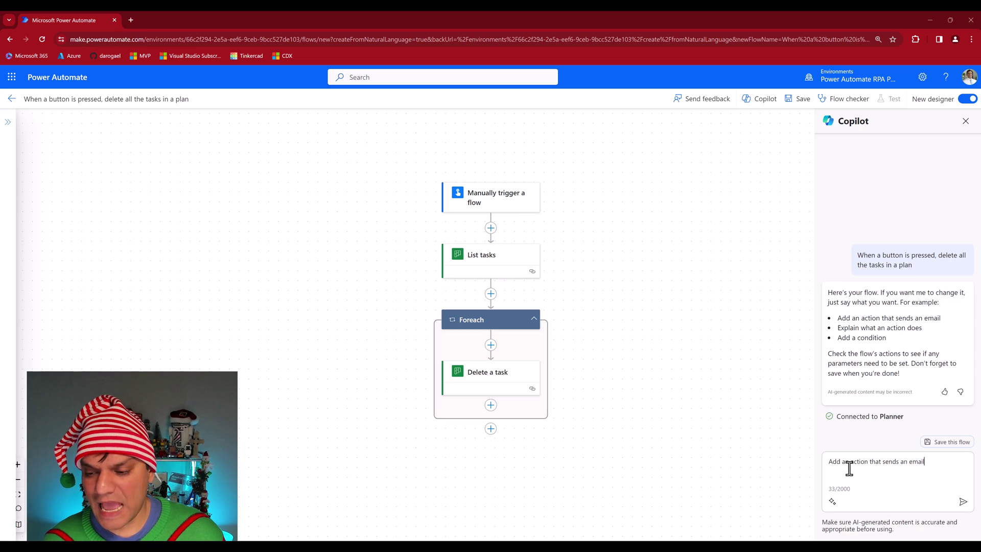
{"action": "key", "text": "Return"}
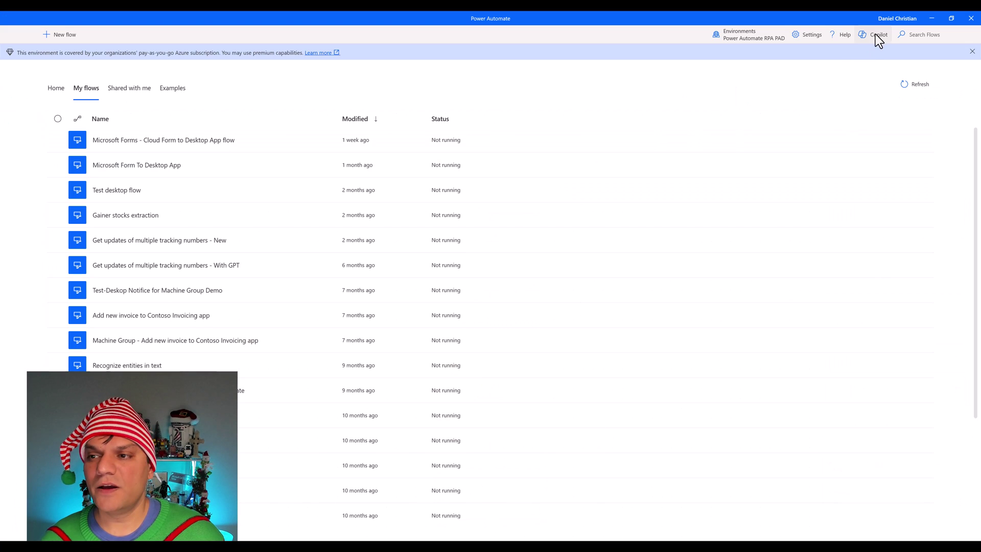
Ask Copilot in the desktop app how to add an action that opens a browser.
{"action": "left_click", "coordinate": [875, 34]}
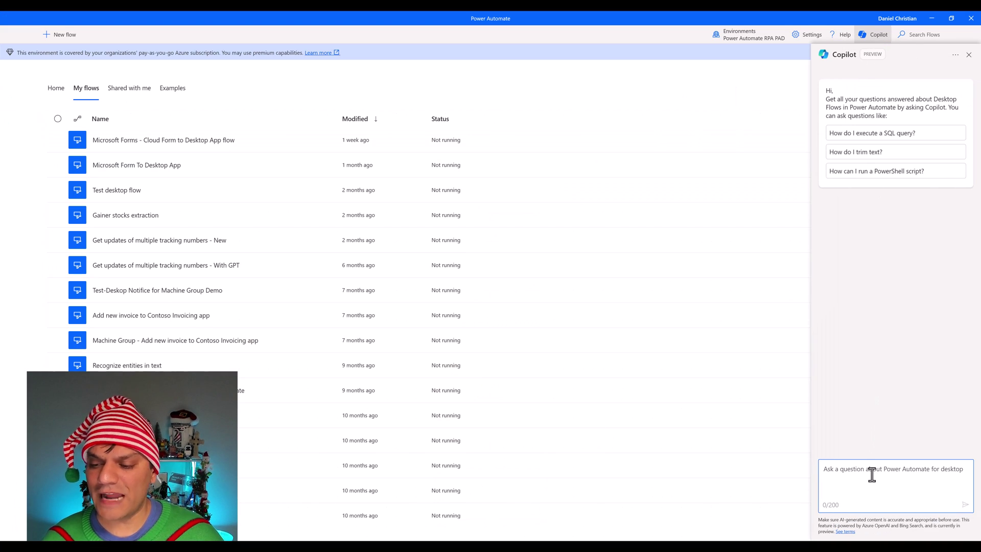
{"action": "type", "text": "How do I add an action to open a browser?"}
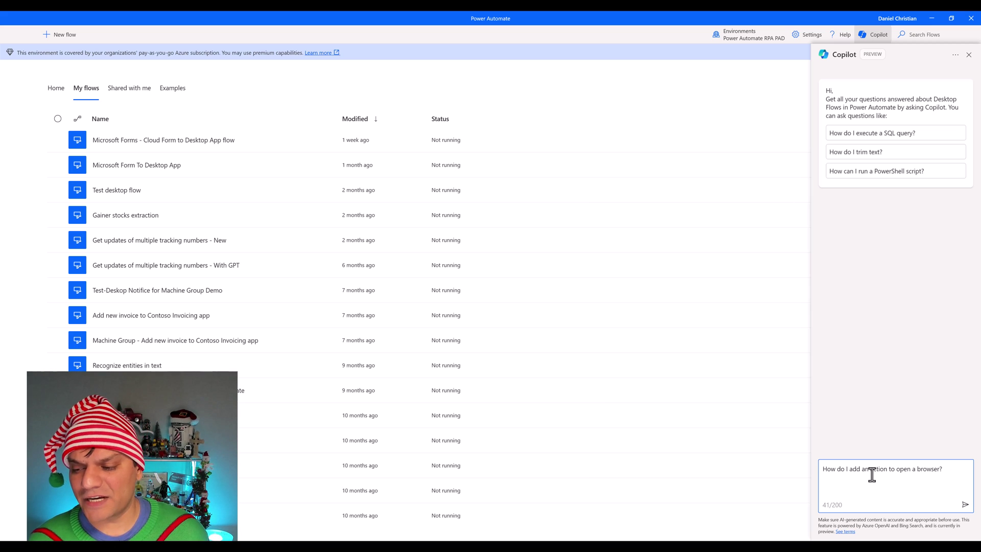
{"action": "key", "text": "Return"}
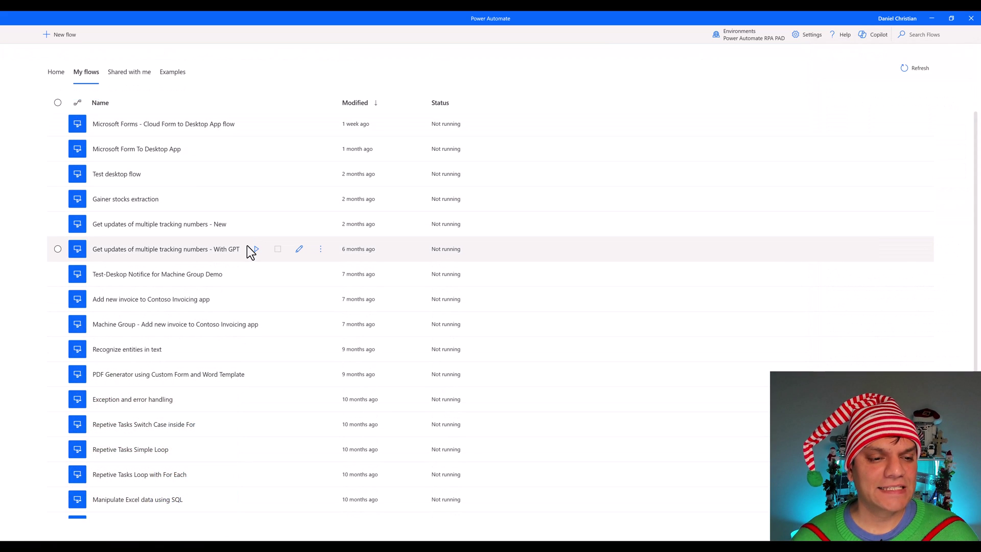
Edit the tracking-numbers '- New' flow and ask Copilot to 'add a comment at step number 12'.
{"action": "left_click", "coordinate": [299, 225]}
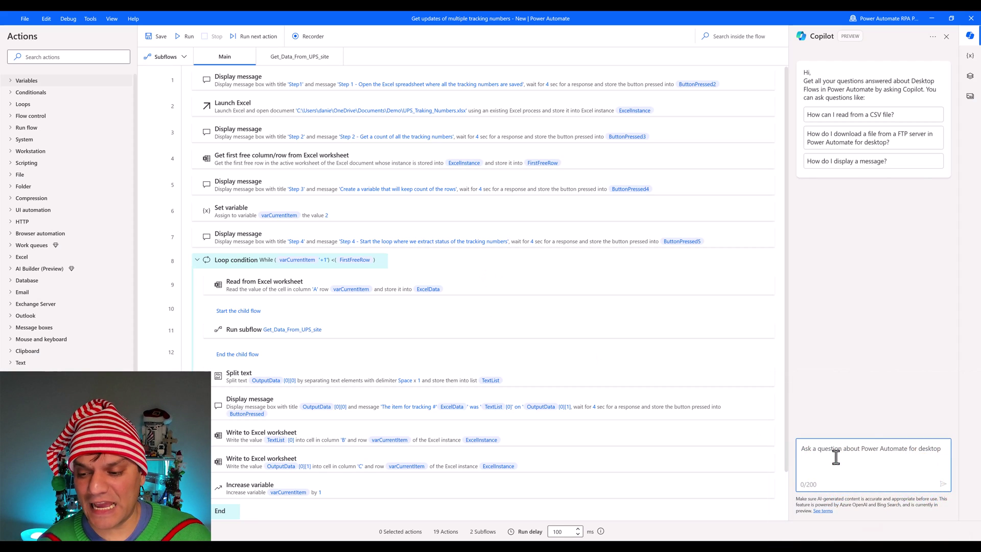
{"action": "type", "text": "add a comment at step number 12"}
{"action": "key", "text": "Return"}
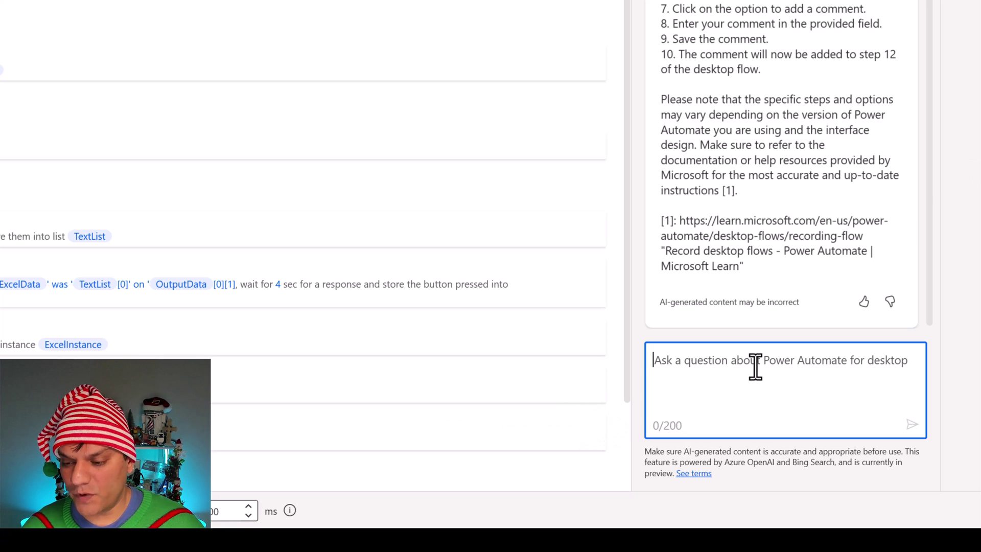
Ask Copilot for an overview of what the tracking-numbers flow does.
{"action": "type", "text": "Give me an overview of what this flow does"}
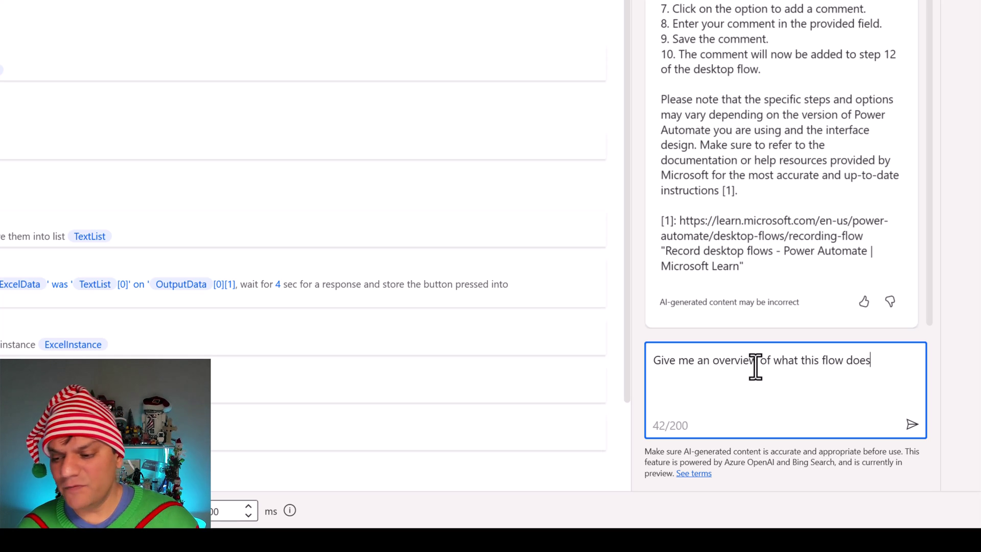
{"action": "key", "text": "Return"}
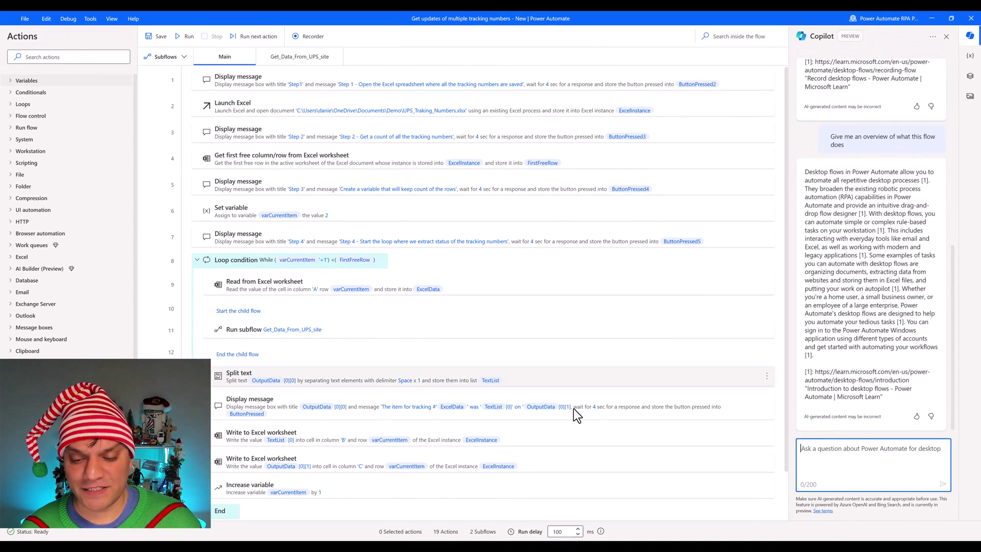
Open the Microsoft Forms - Cloud Form to Desktop App Flow in the web designer.
{"action": "mouse_move", "coordinate": [609, 547]}
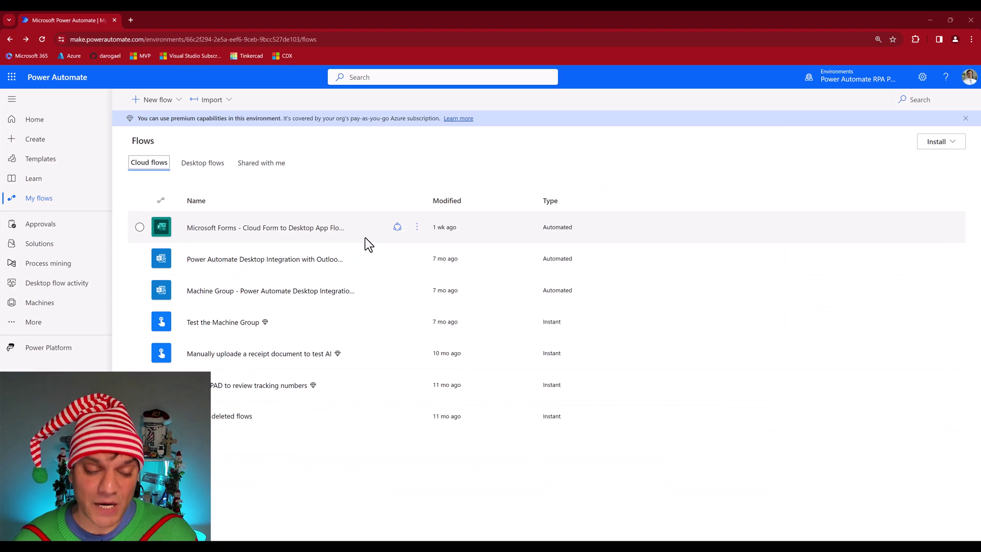
{"action": "left_click", "coordinate": [365, 237]}
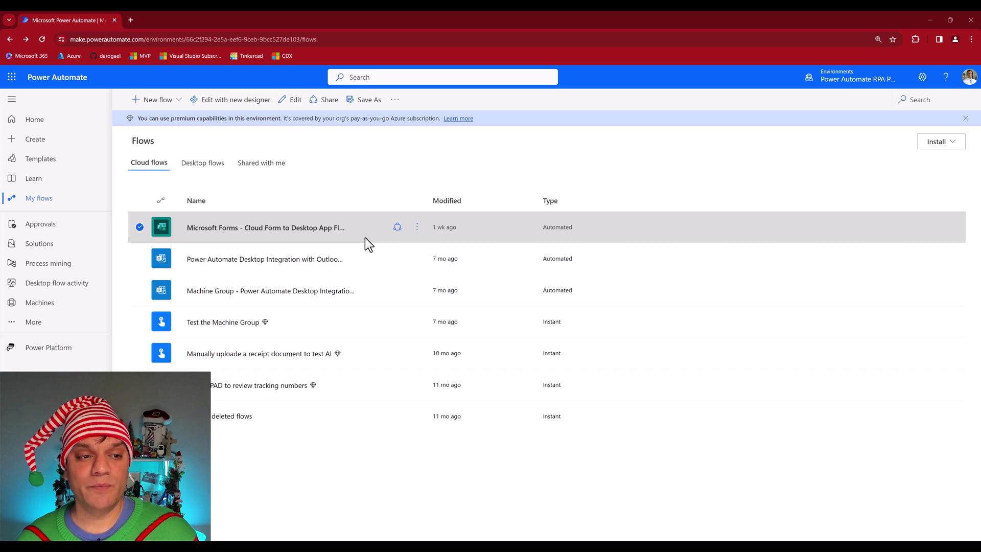
{"action": "left_click", "coordinate": [226, 106]}
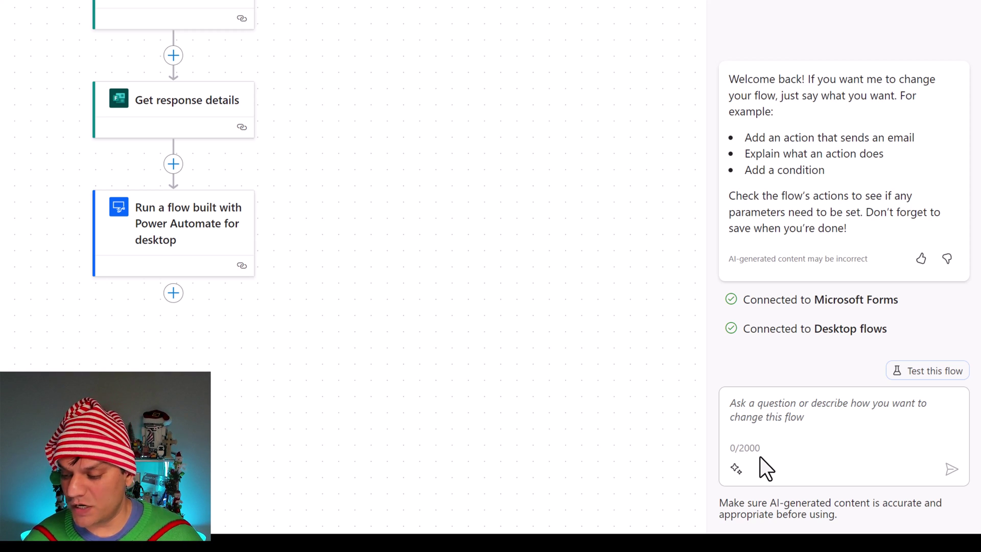
Ask the web Copilot for an overview of what this cloud flow does.
{"action": "left_click", "coordinate": [788, 411]}
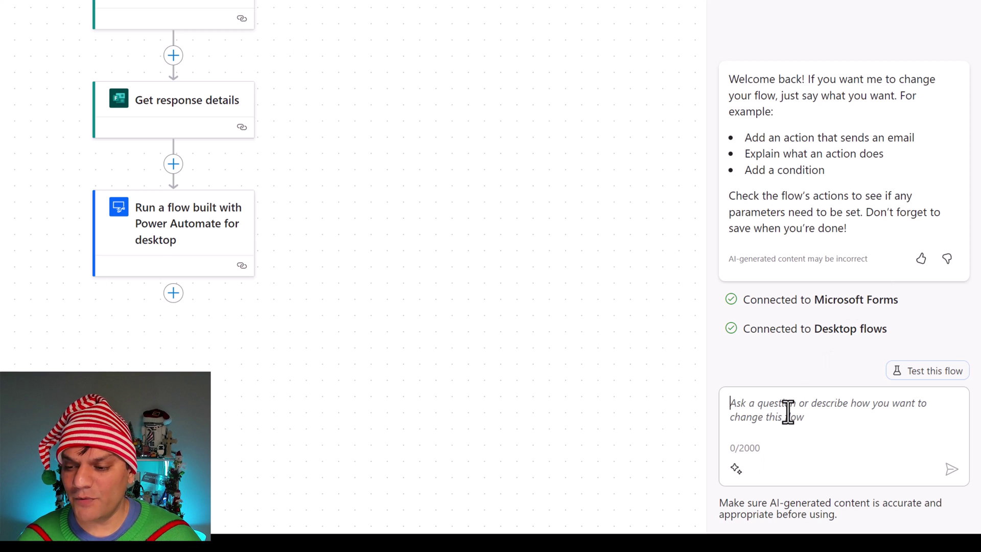
{"action": "type", "text": "Give me an overview of what this cloud flow does"}
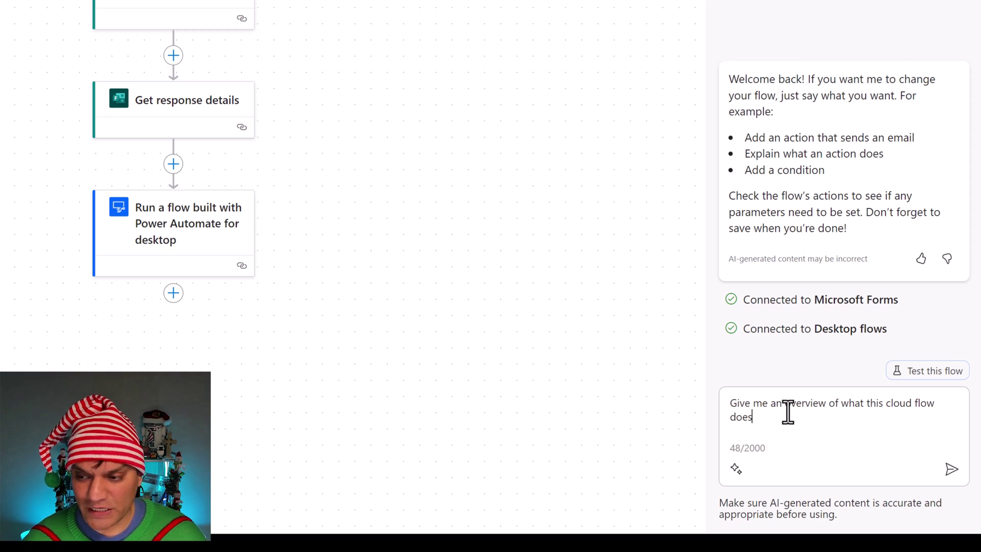
{"action": "key", "text": "Return"}
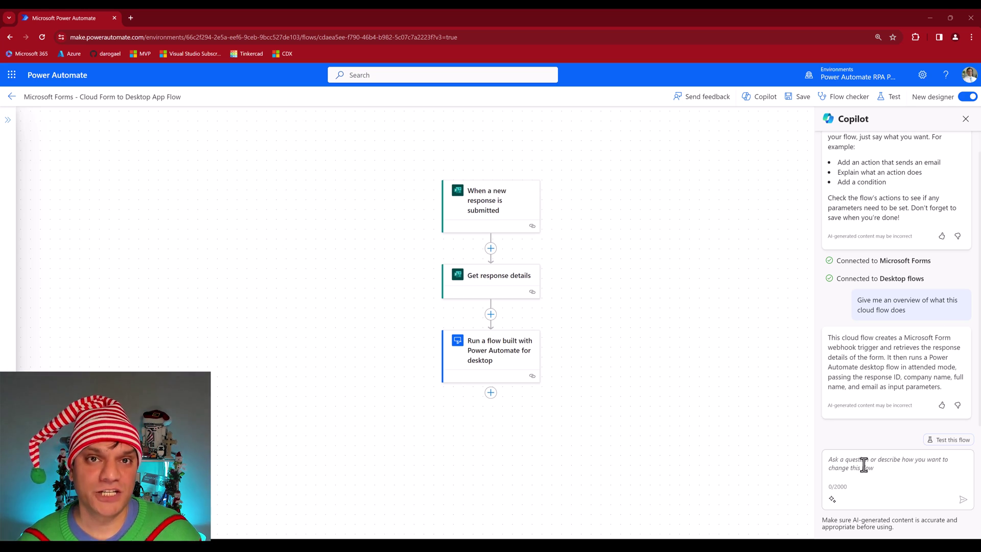
Return to the 'Get updates of multiple tracking numbers' flow window in the desktop app.
{"action": "mouse_move", "coordinate": [589, 545]}
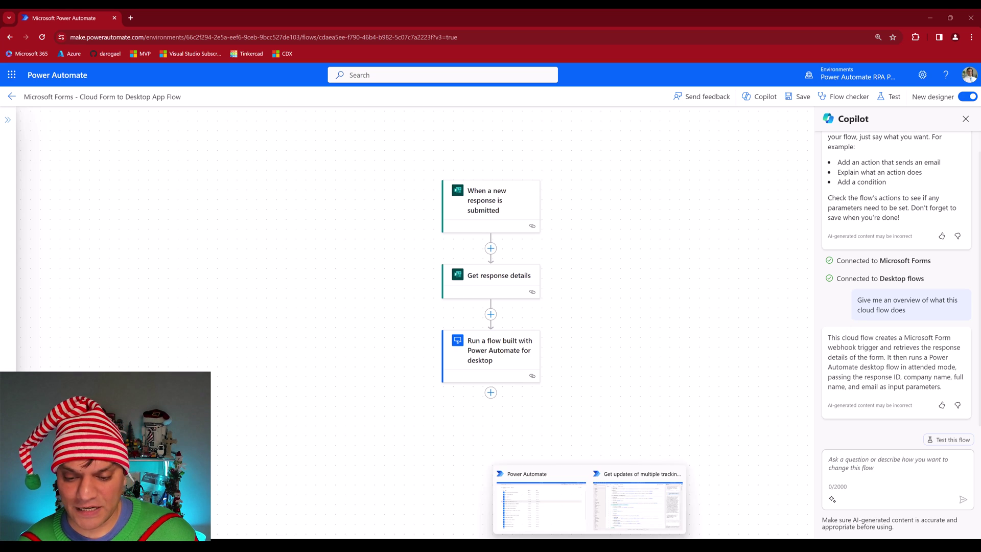
{"action": "left_click", "coordinate": [621, 521]}
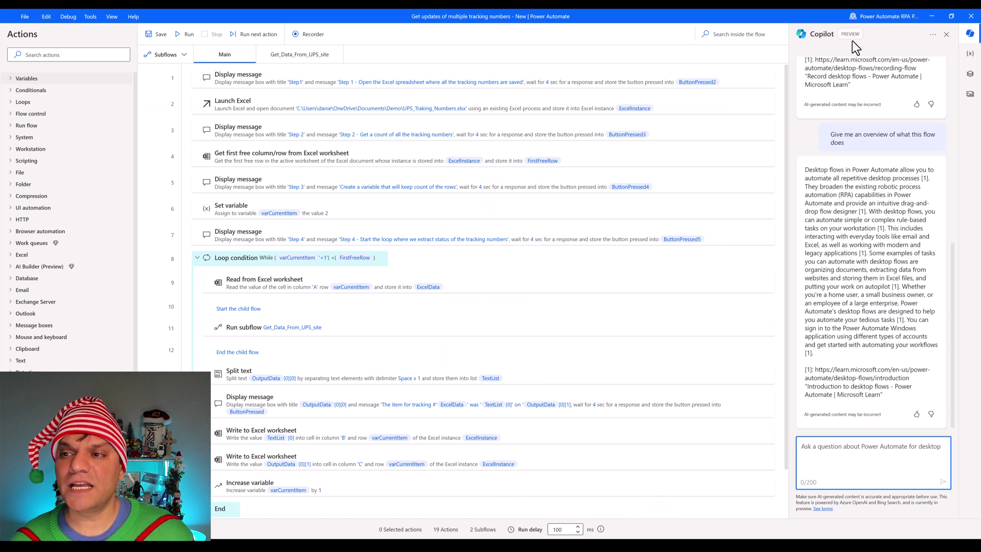